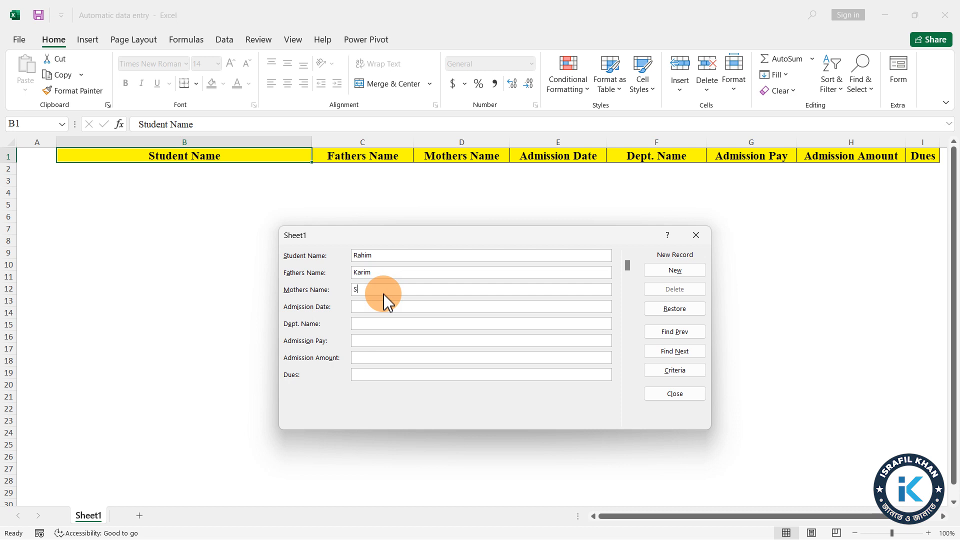
- Complete the student record with the mother's name, date 20.02.2024, department Civil, admission pay 5000 and amount 6000, and add it to the sheet
text(anta)
click(385, 307)
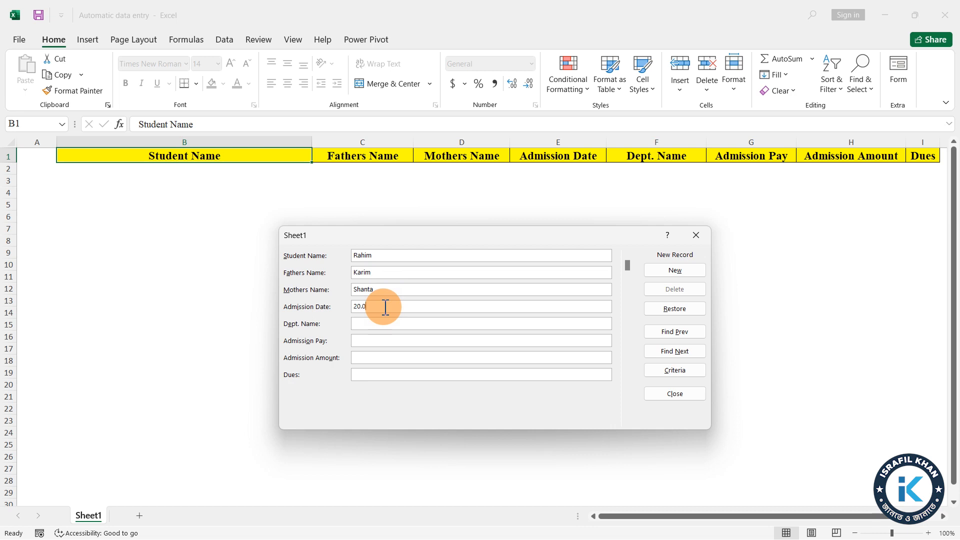
text(20.02.2024)
click(375, 324)
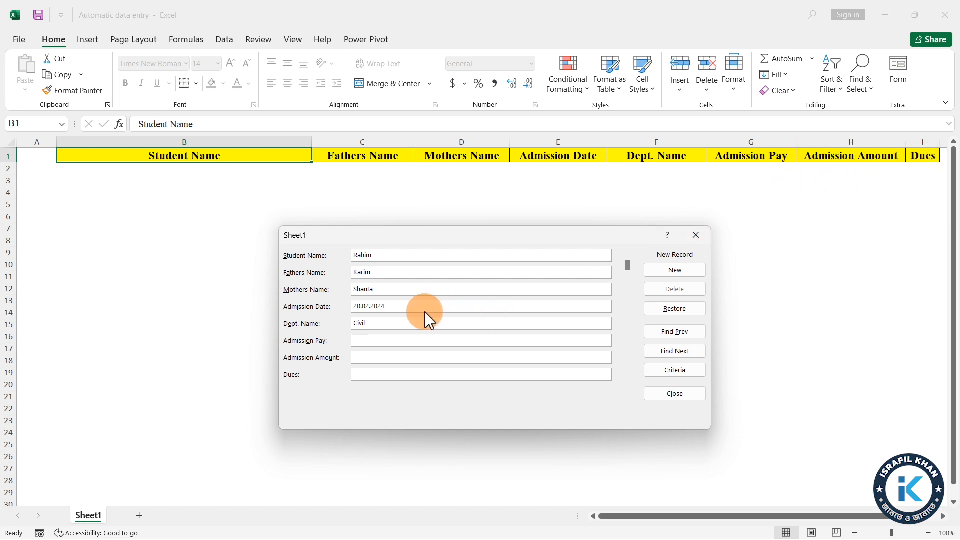
click(371, 340)
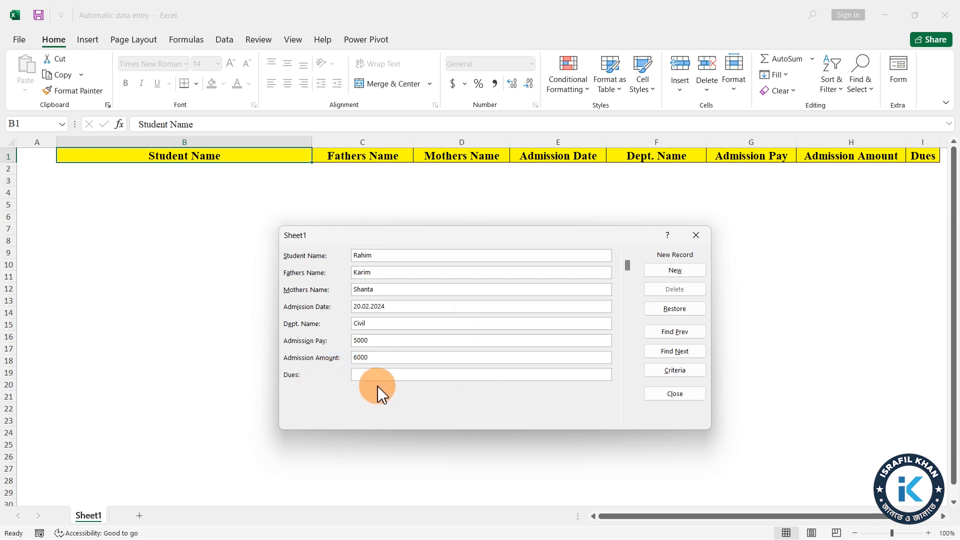
click(667, 274)
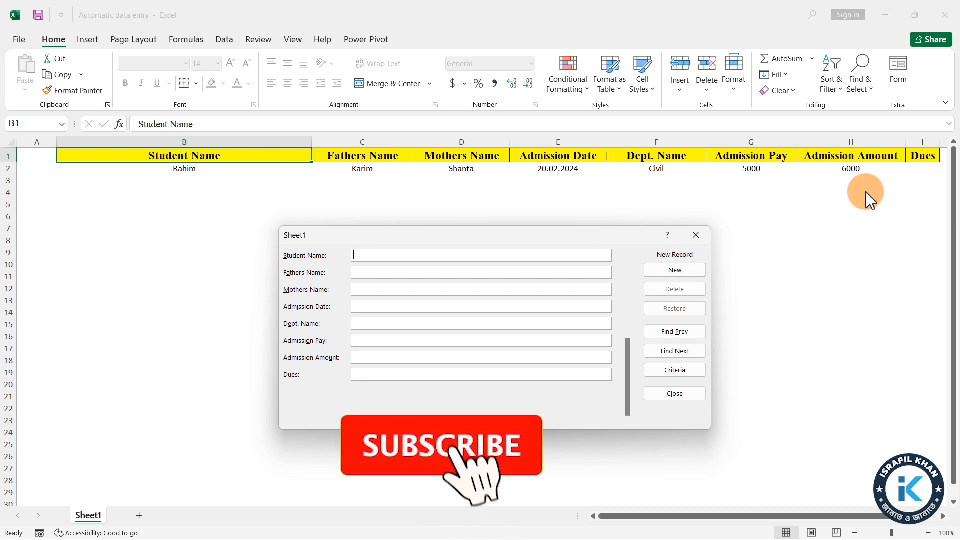
- Close the data form and calculate the first student's dues in I2 with the formula =H2-G2
click(697, 236)
click(924, 173)
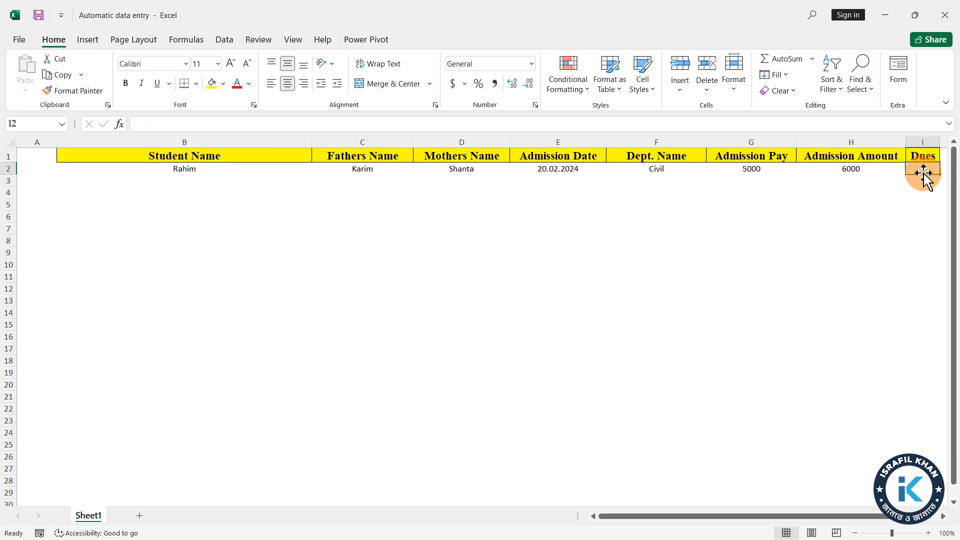
text(=)
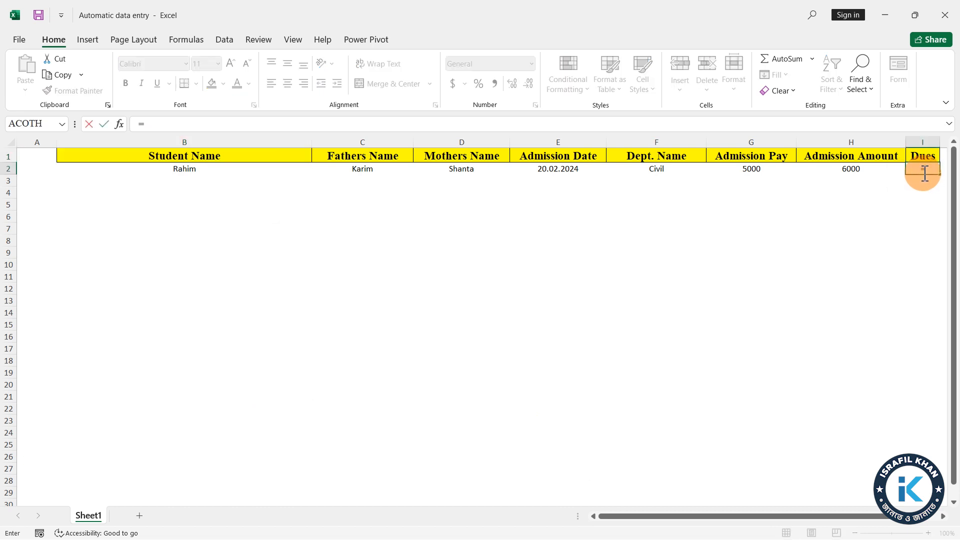
click(859, 170)
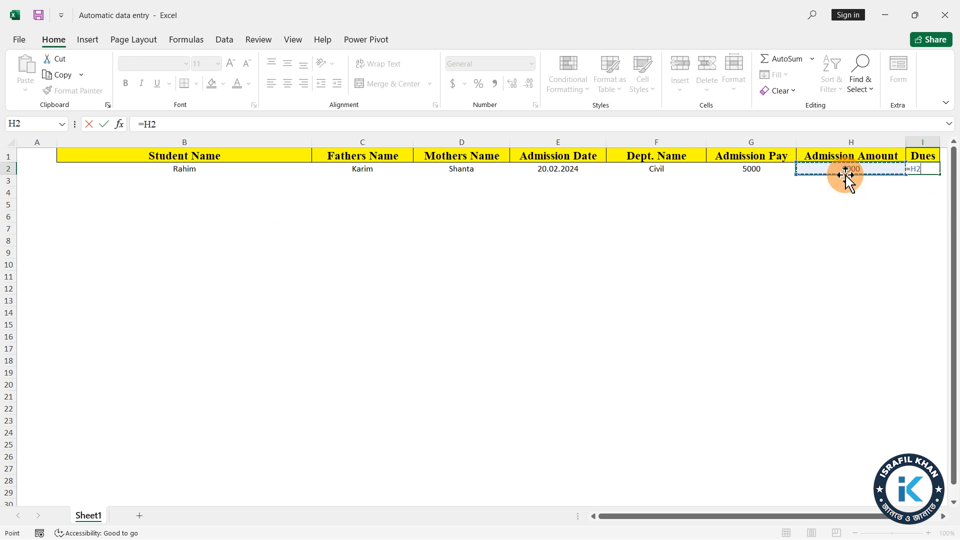
text(-)
click(754, 170)
key(Return)
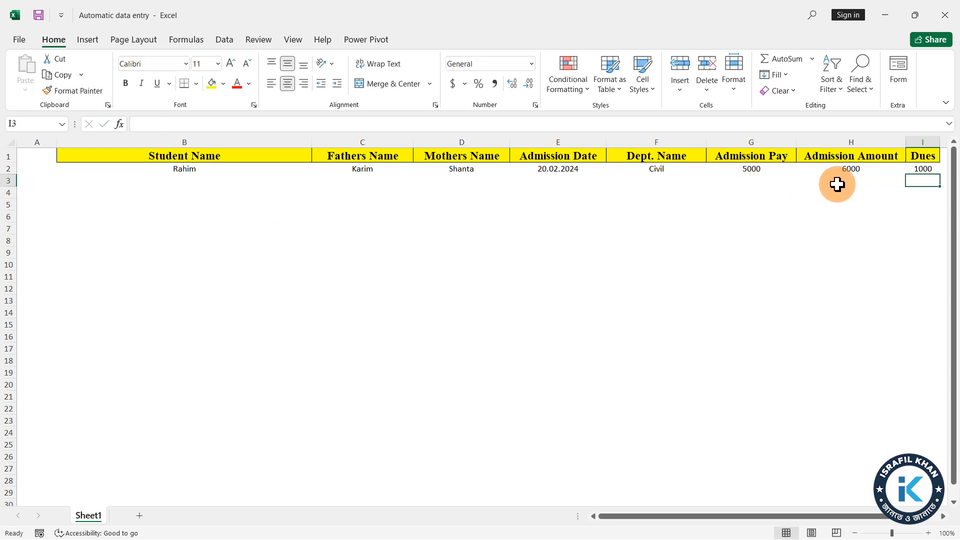
- Apply All Borders to the first student record in B2:I2
drag(219, 168, 915, 166)
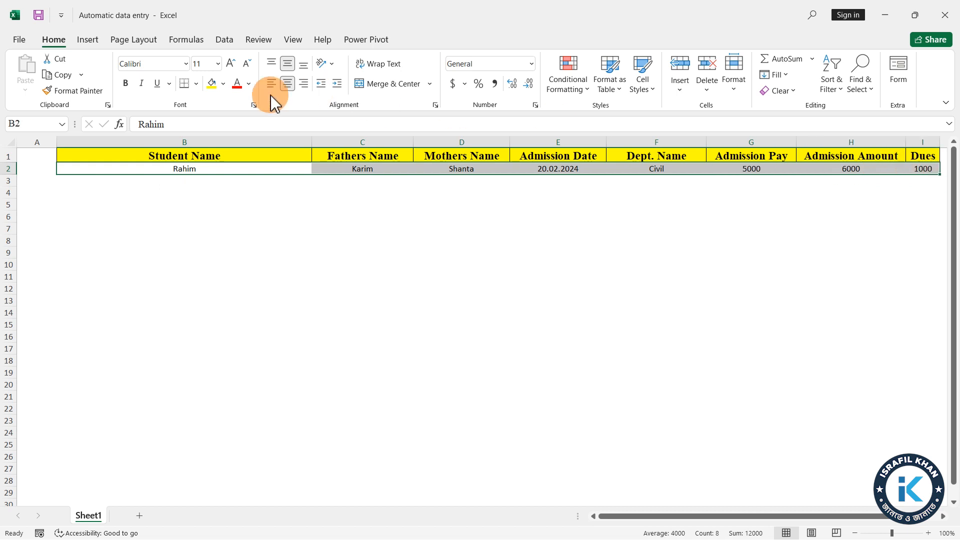
click(202, 83)
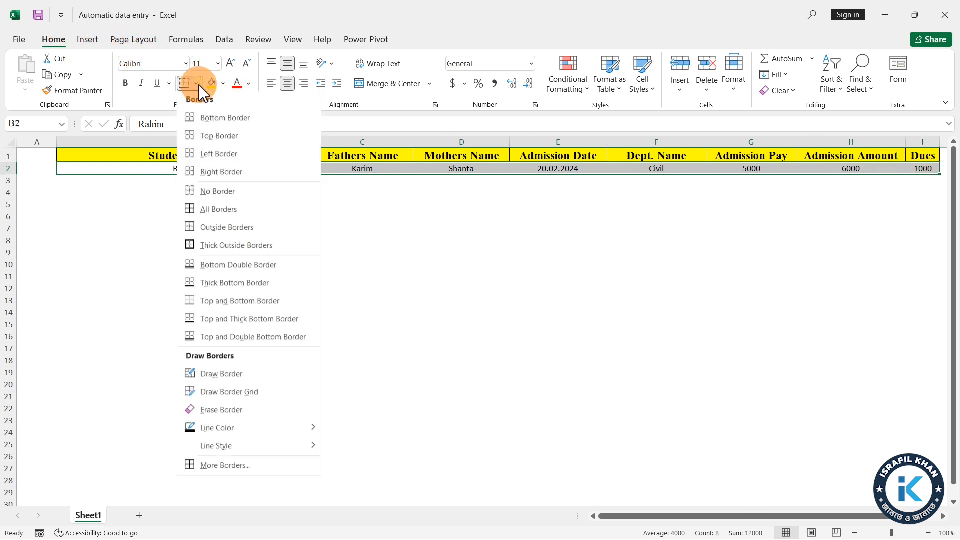
click(210, 209)
click(351, 236)
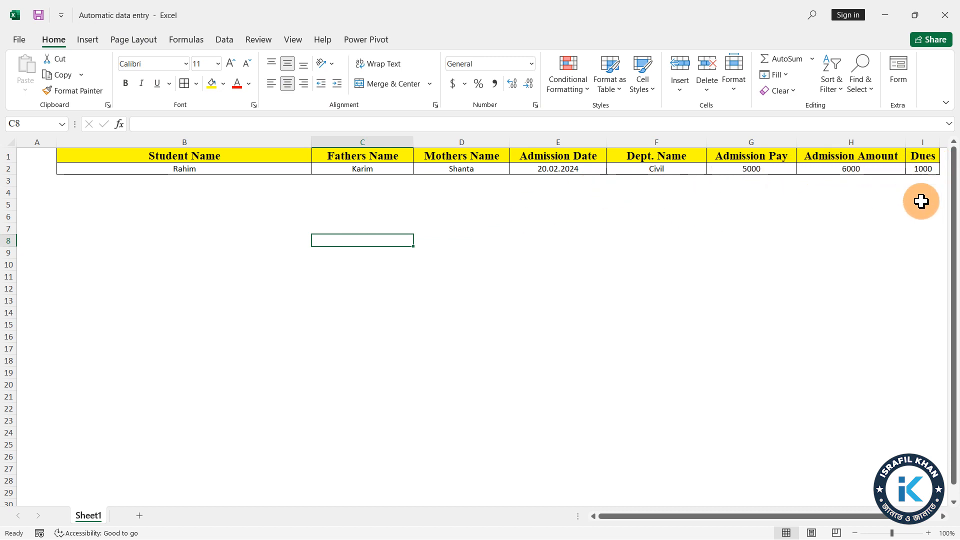
- Add a second student through the data form with the student's and parents' names, date 02.02.2024, department civil, pay 4000 and amount 6000
click(159, 161)
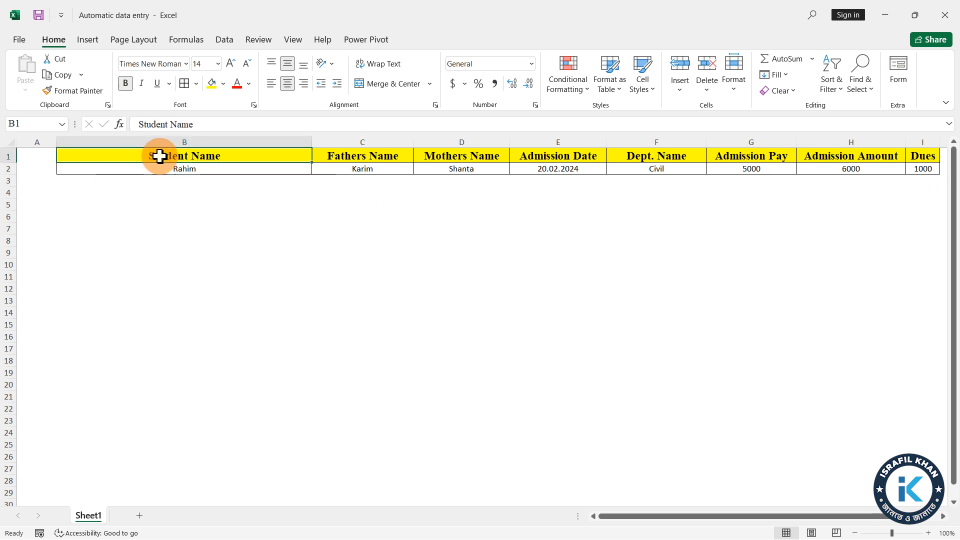
click(884, 95)
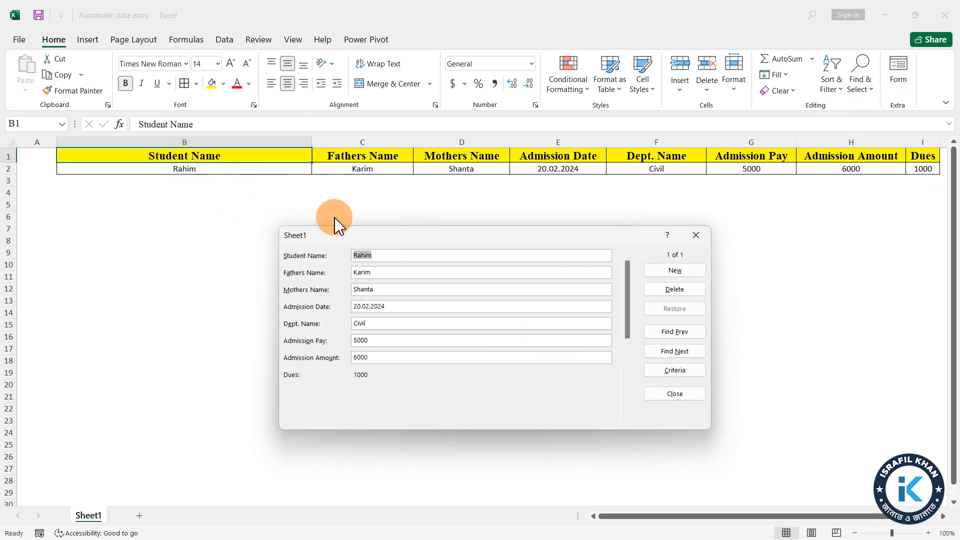
click(681, 276)
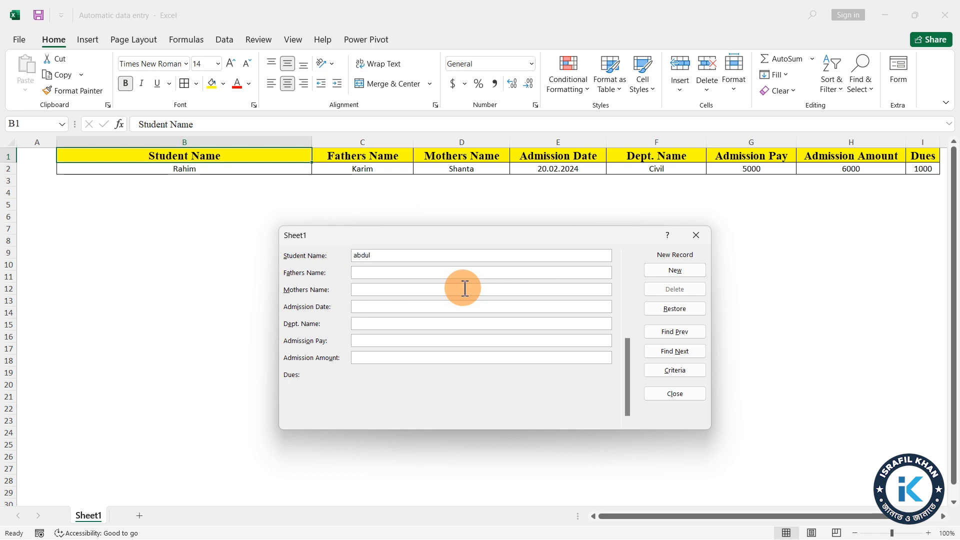
click(363, 273)
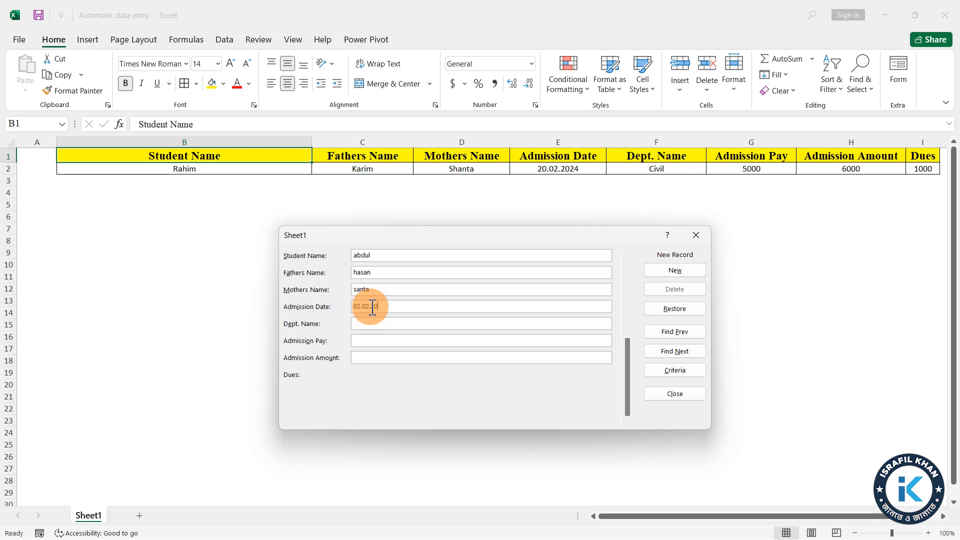
click(393, 325)
click(374, 341)
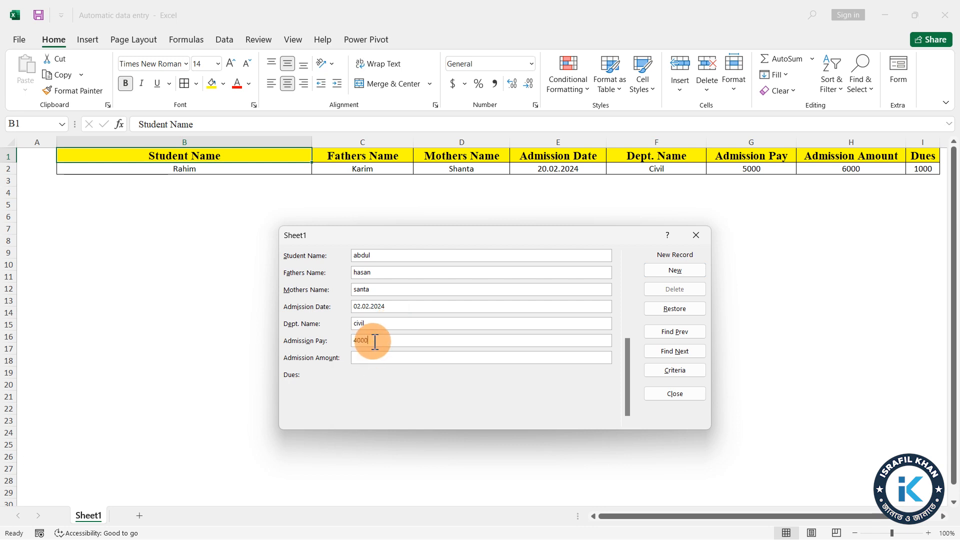
click(370, 359)
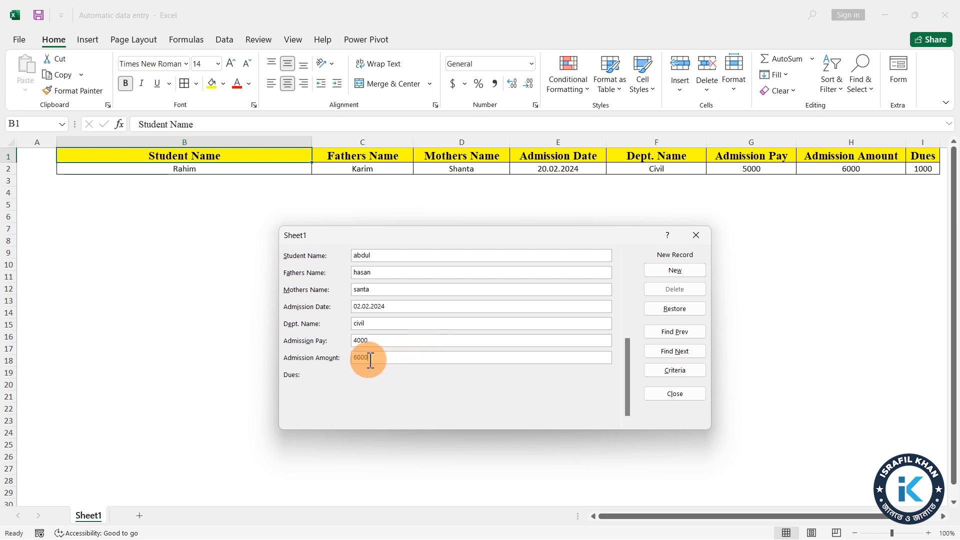
click(668, 274)
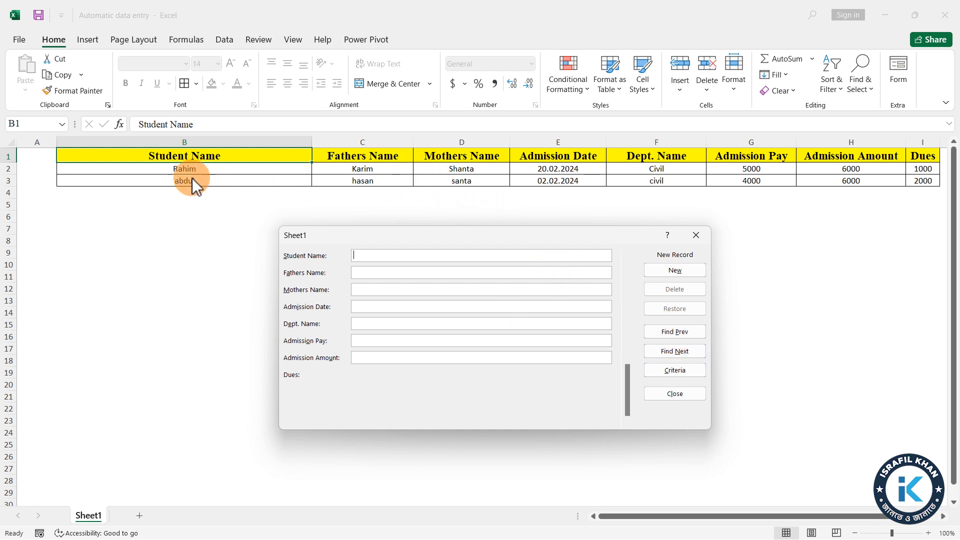
- Return to the second record in the form, add an extra l to the end of the student name, and save the edit
click(669, 334)
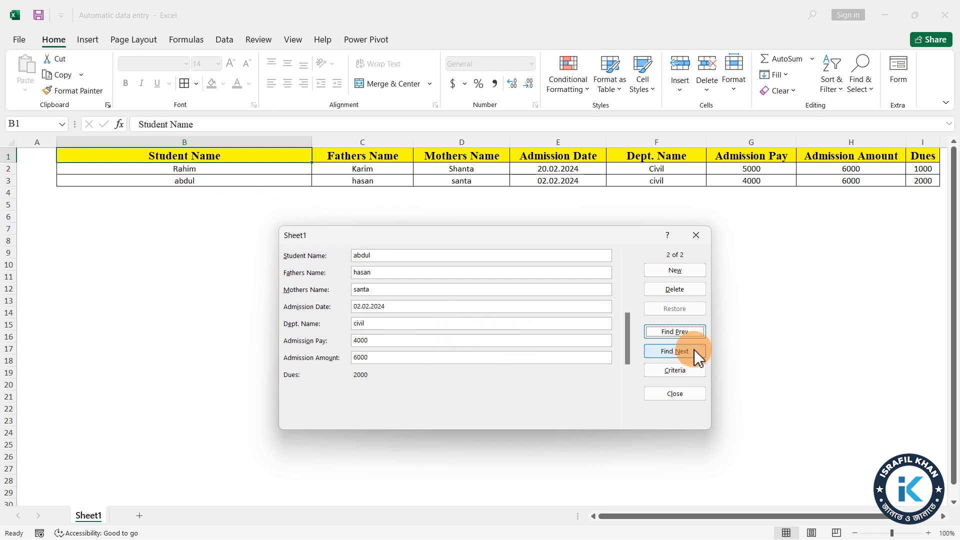
click(374, 255)
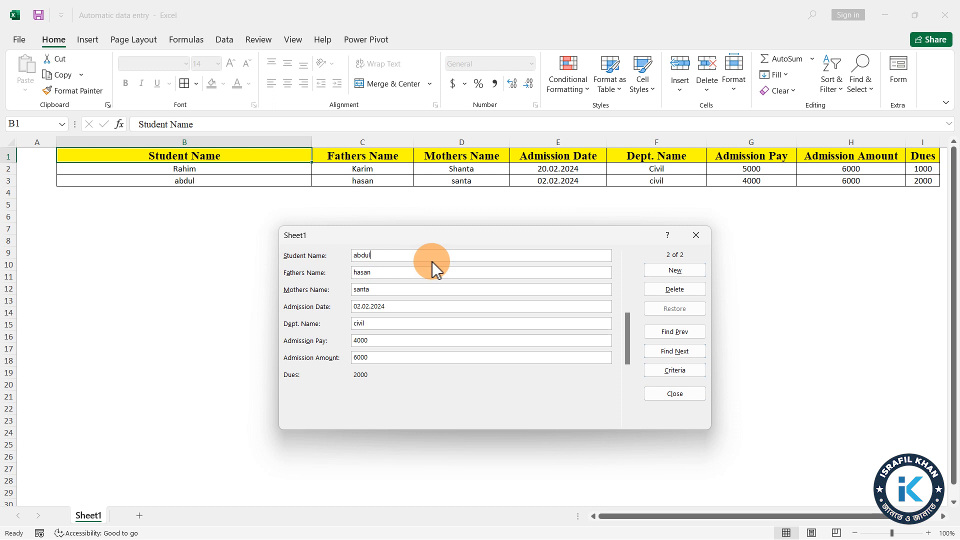
click(687, 274)
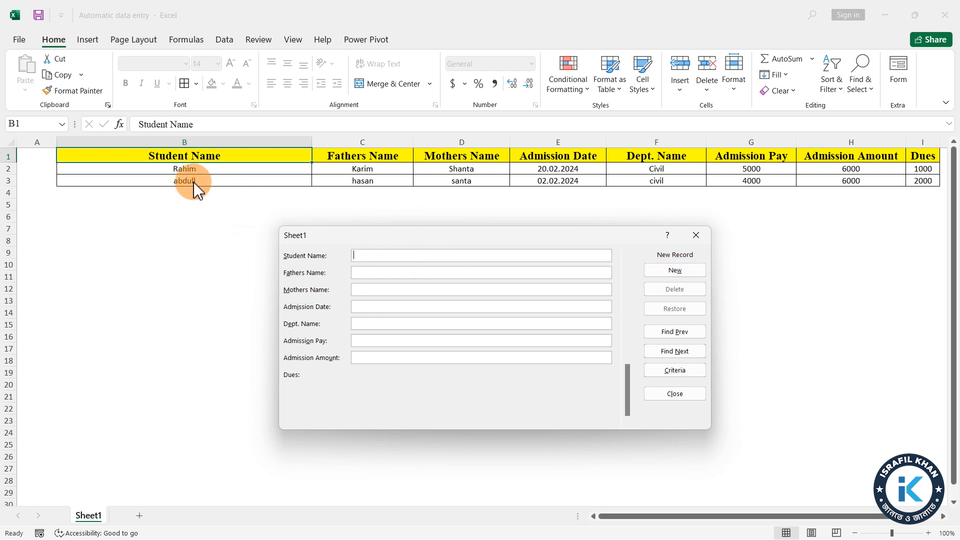
- Go back to the first record in the form, change its department to Computer, and save the edit
click(681, 334)
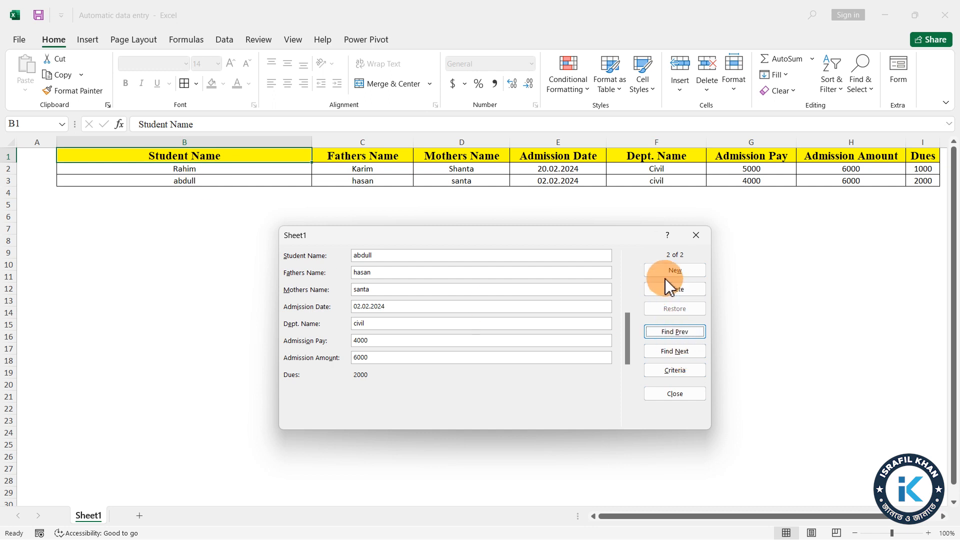
click(692, 331)
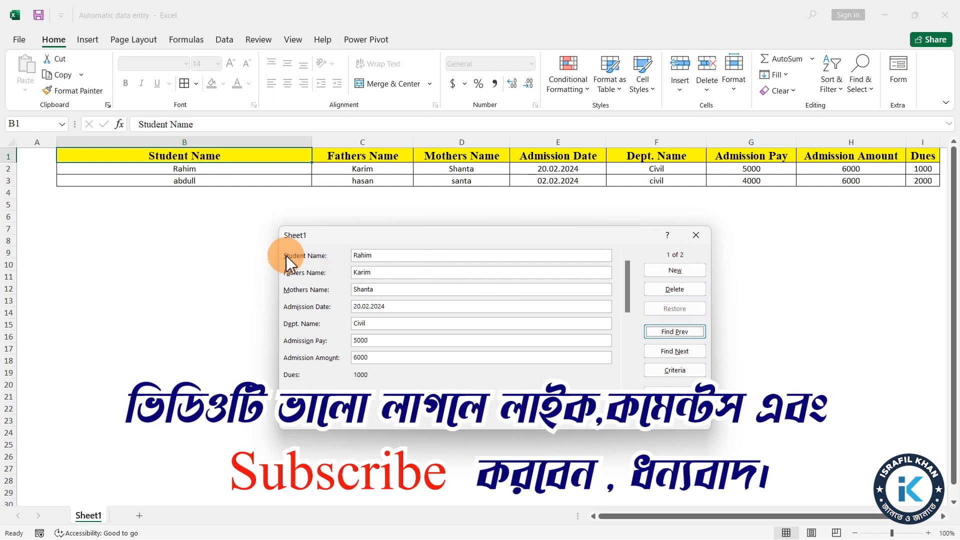
double_click(360, 324)
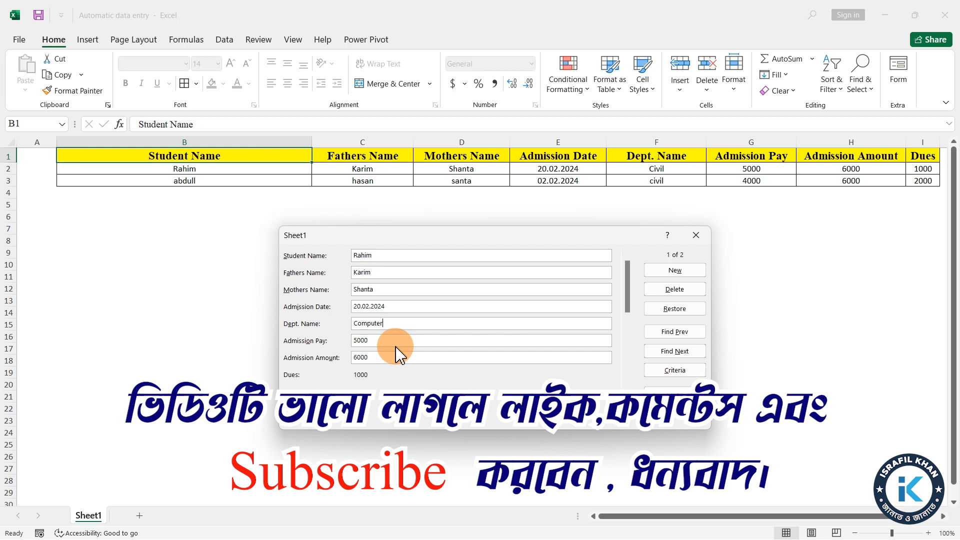
text(Computer)
click(671, 270)
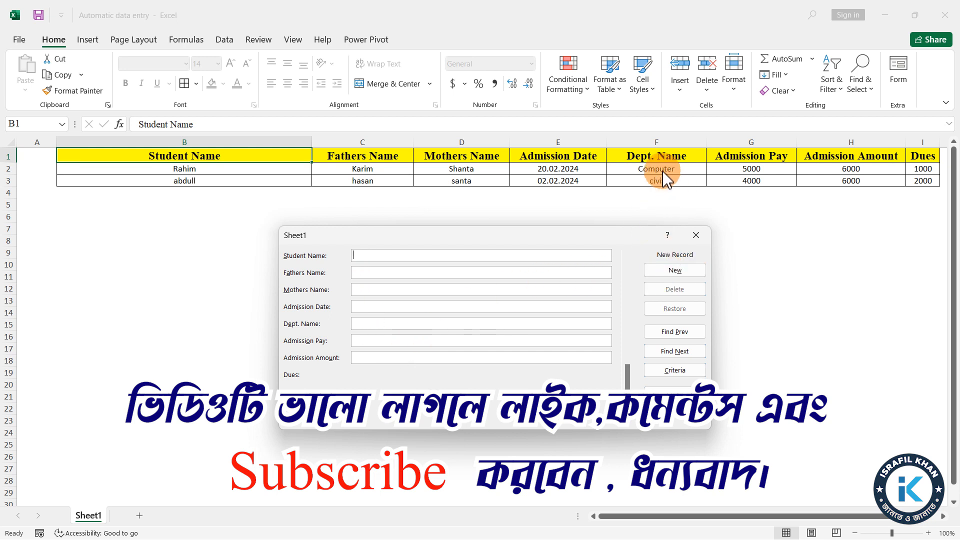
- Browse backward and forward through the saved student records in the form
click(673, 335)
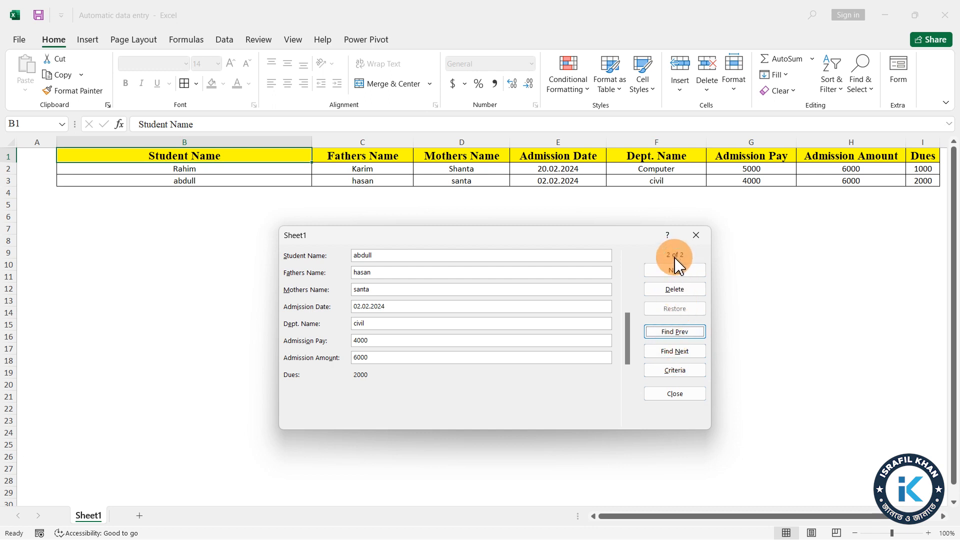
click(673, 332)
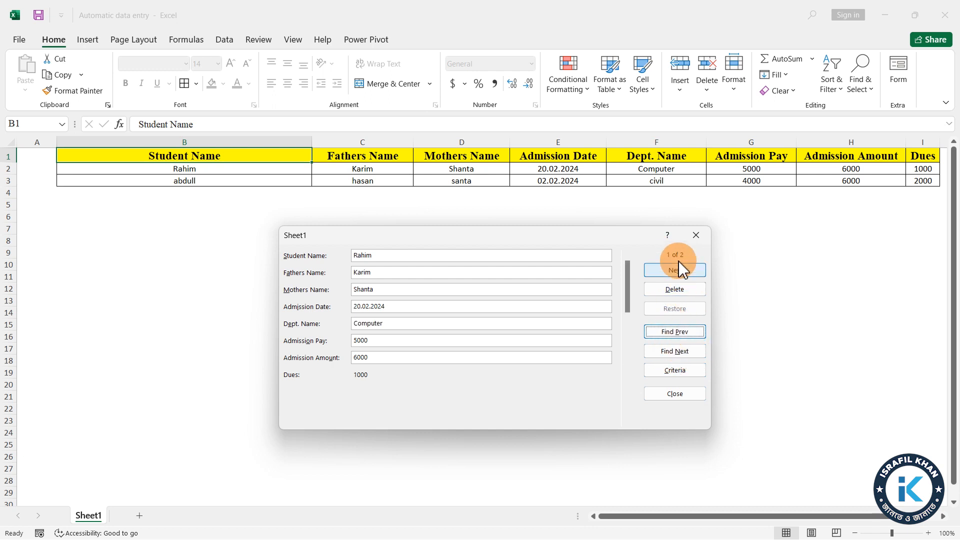
click(676, 351)
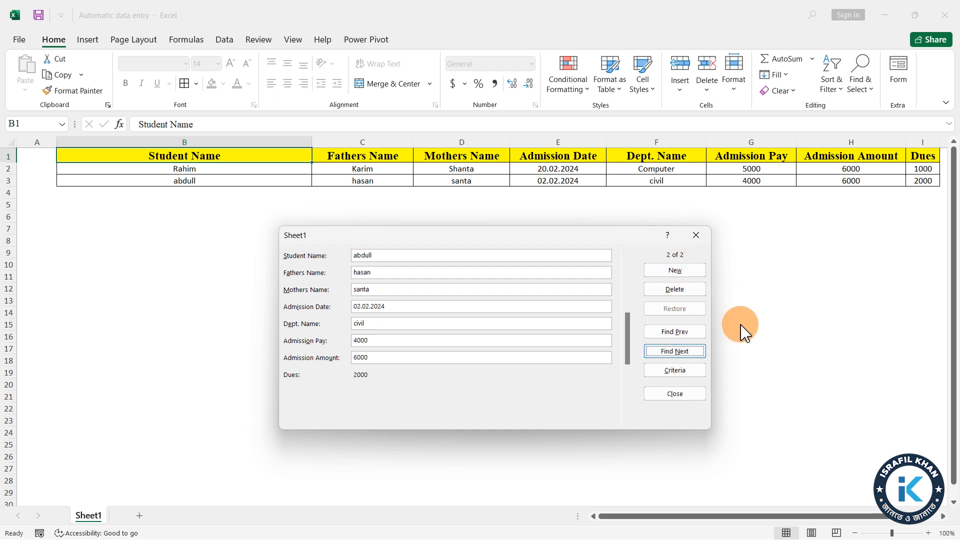
- Enter 4000 as the Admission Pay search criterion and return to the second student's record in the form
click(678, 377)
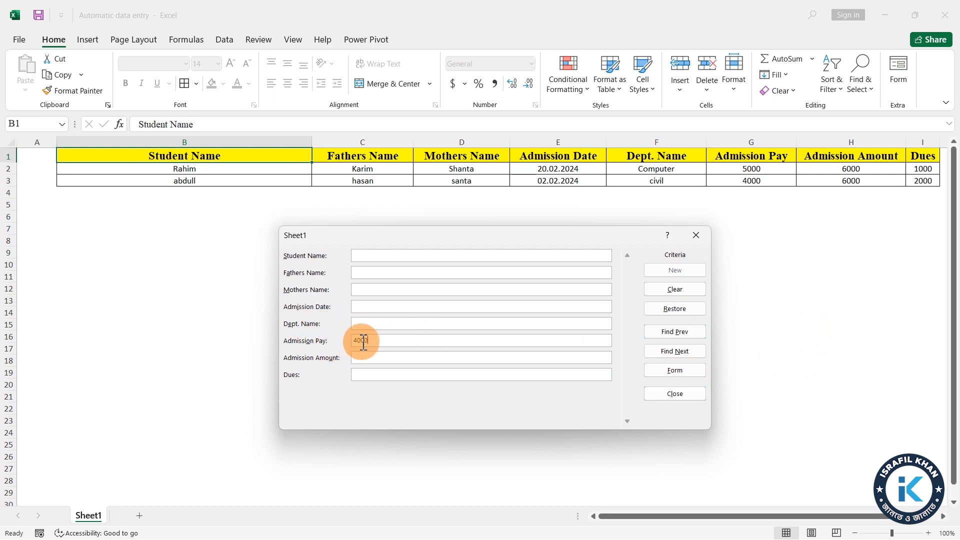
click(675, 371)
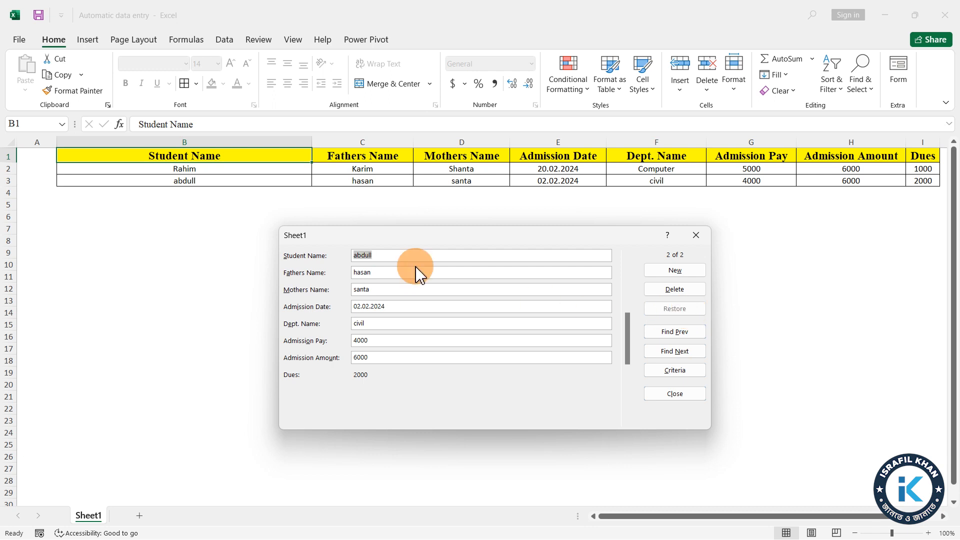
click(374, 255)
- Permanently delete the second student's record and move the data form up closer to the table
click(675, 290)
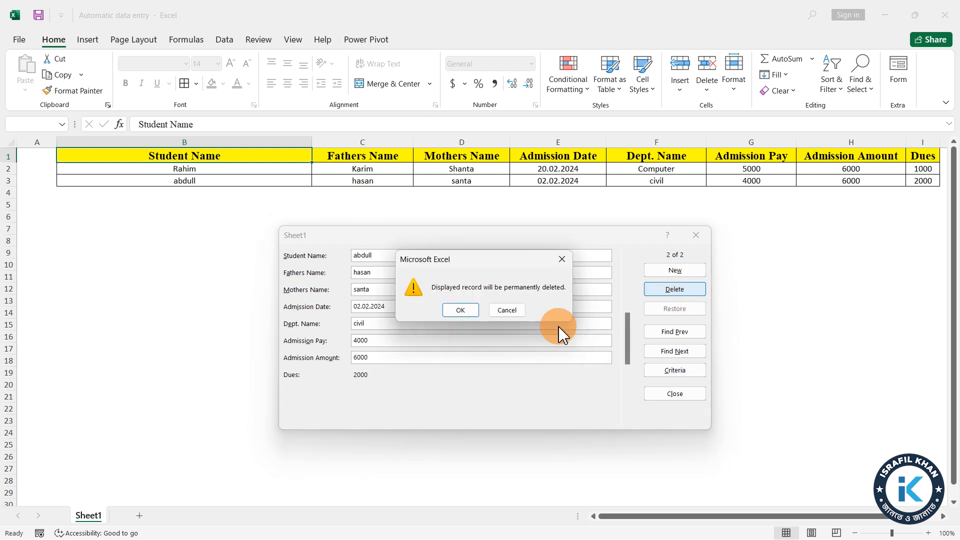
click(453, 313)
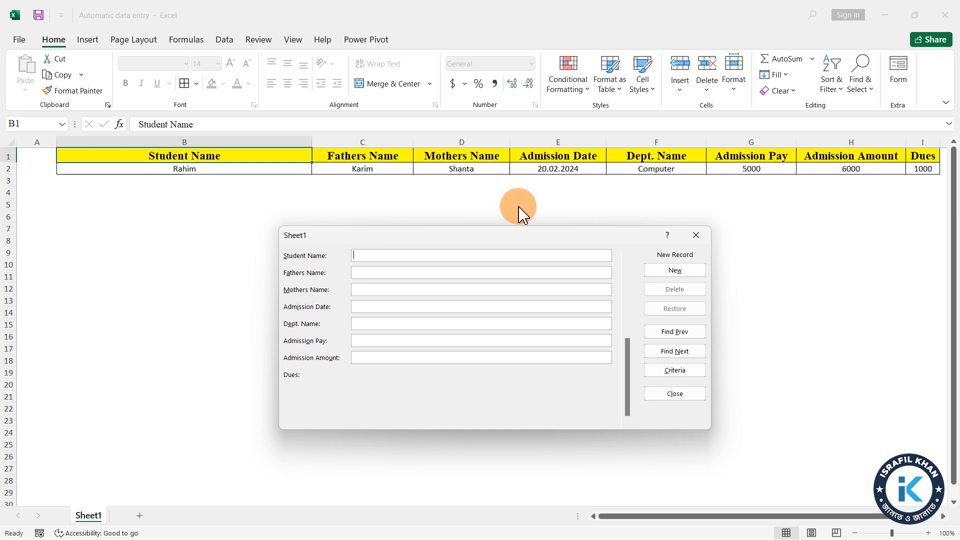
drag(484, 234, 428, 214)
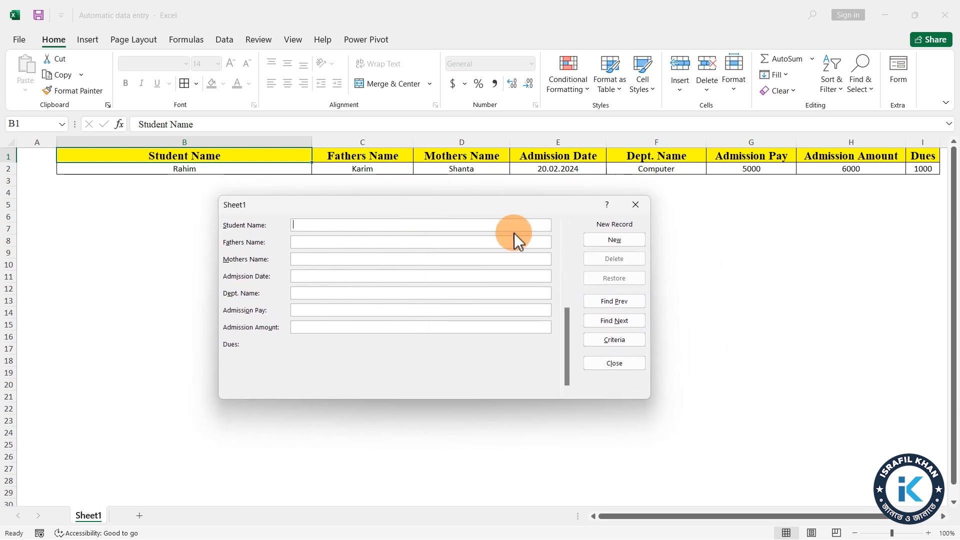